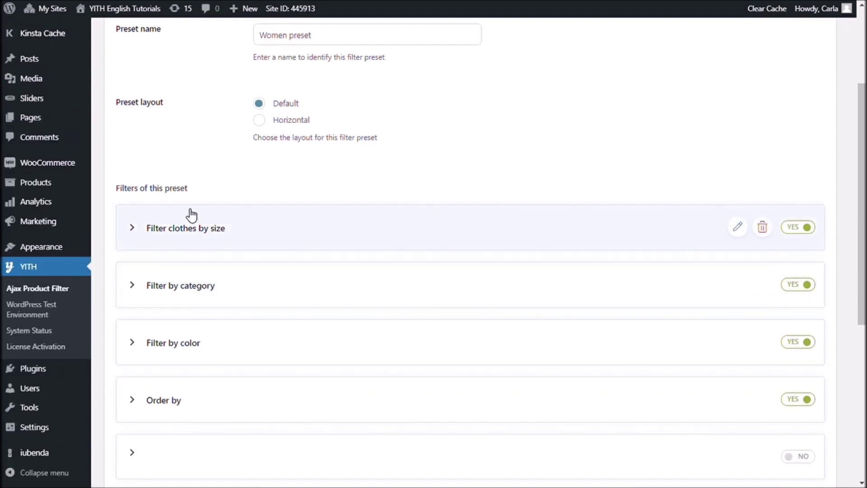
- Set the clothes-size filter to order its terms by Name, descending
{"action": "left_click", "coordinate": [134, 230]}
{"action": "scroll", "coordinate": [349, 202], "scroll_direction": "down", "scroll_amount": 1}
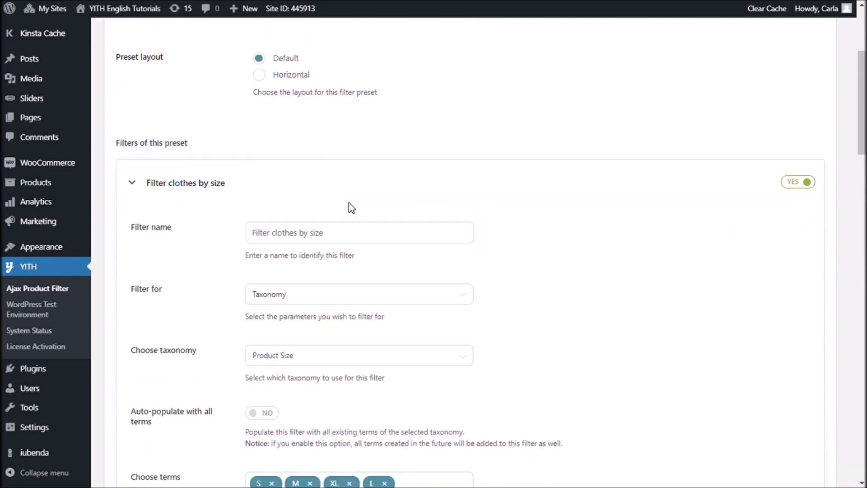
{"action": "scroll", "coordinate": [349, 203], "scroll_direction": "down", "scroll_amount": 8}
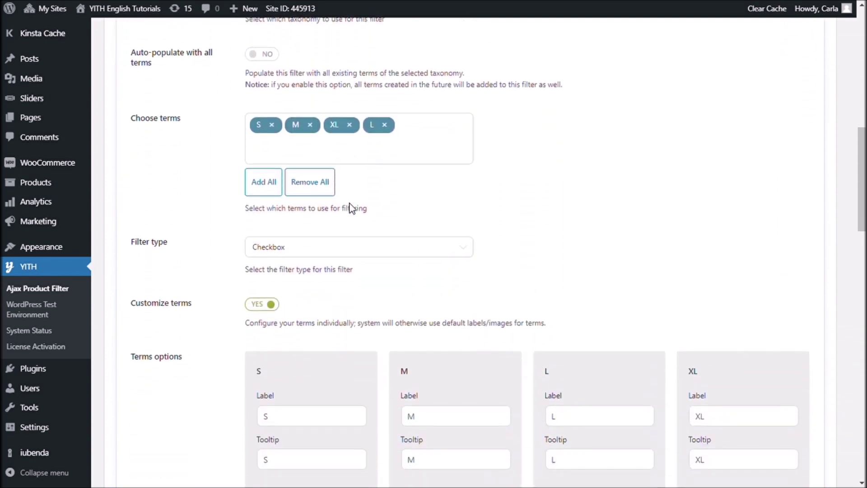
{"action": "scroll", "coordinate": [352, 208], "scroll_direction": "down", "scroll_amount": 8}
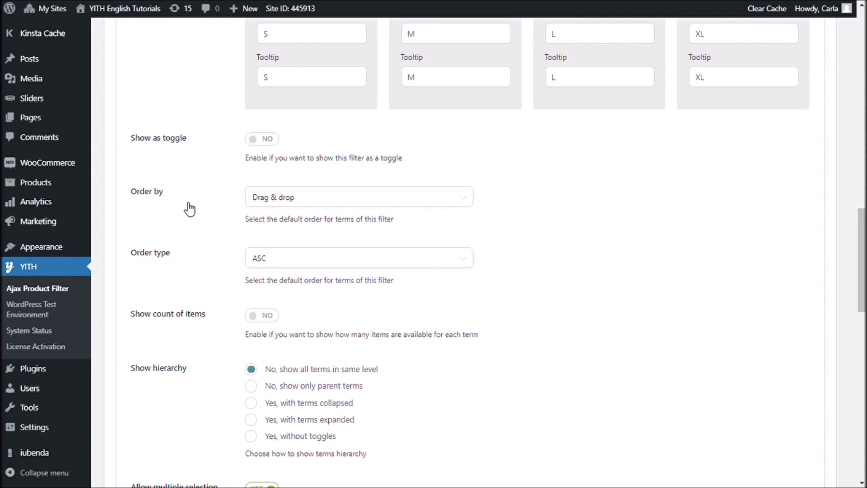
{"action": "left_click", "coordinate": [322, 197]}
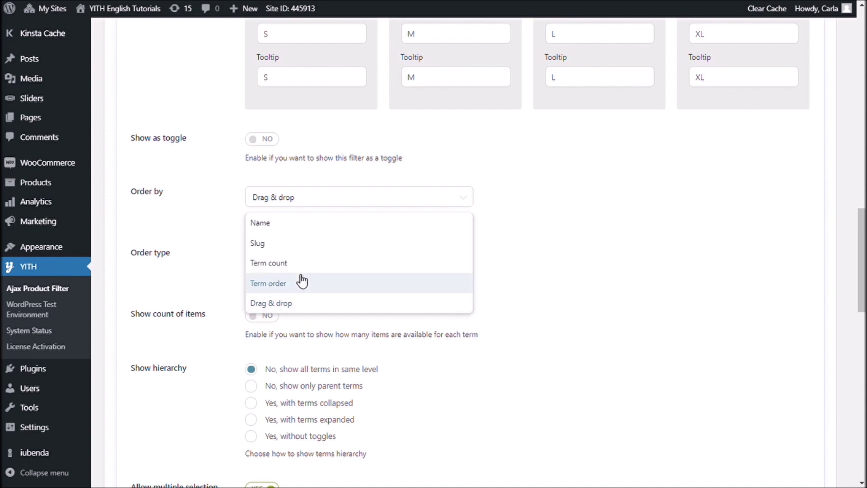
{"action": "left_click", "coordinate": [287, 225]}
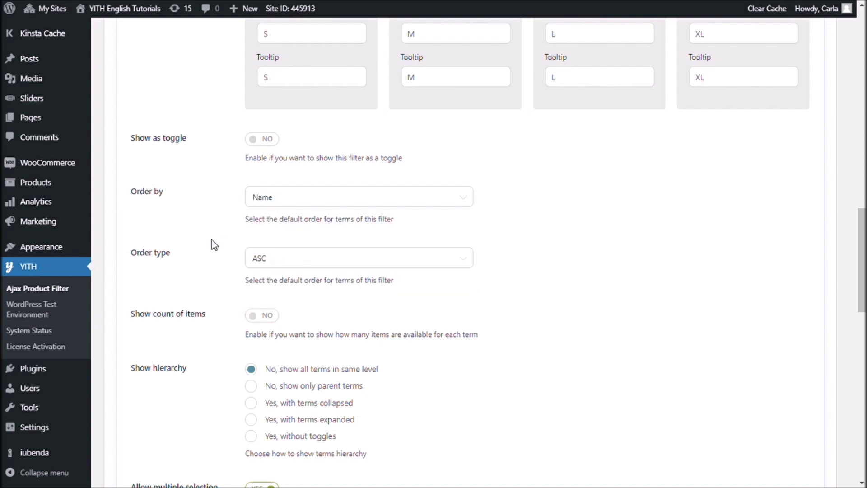
{"action": "left_click", "coordinate": [266, 259]}
{"action": "left_click", "coordinate": [277, 304]}
- Save the size filter and the Women preset
{"action": "scroll", "coordinate": [677, 289], "scroll_direction": "down", "scroll_amount": 9}
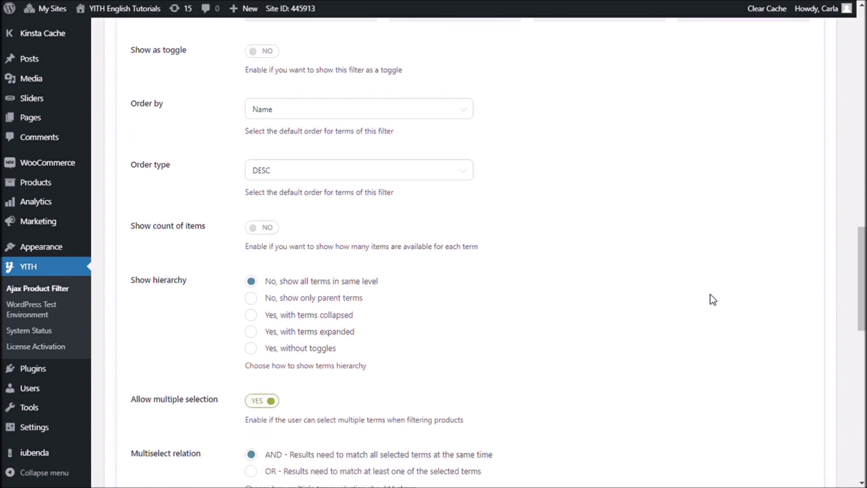
{"action": "left_click", "coordinate": [735, 272]}
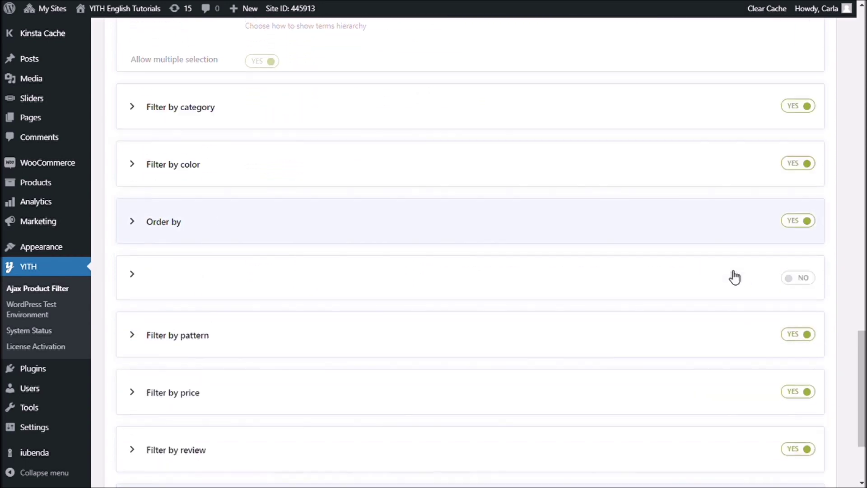
{"action": "scroll", "coordinate": [185, 435], "scroll_direction": "down", "scroll_amount": 3}
{"action": "left_click", "coordinate": [155, 415]}
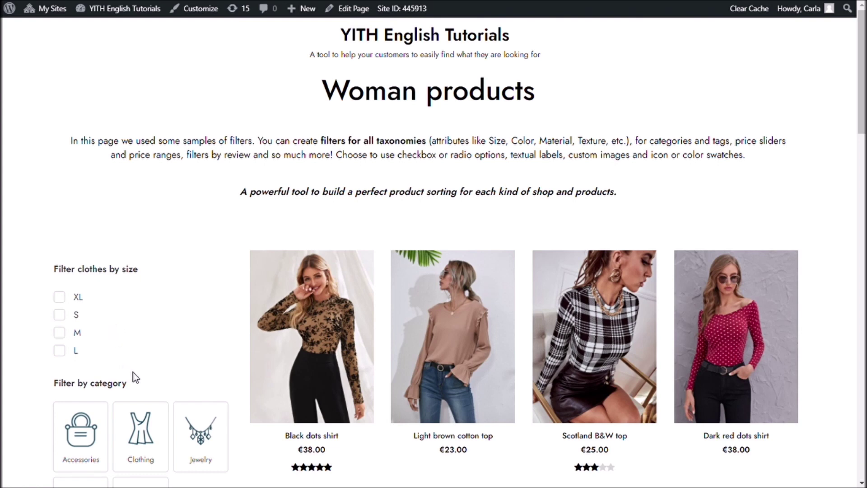
{"action": "key", "text": "ctrl+Tab"}
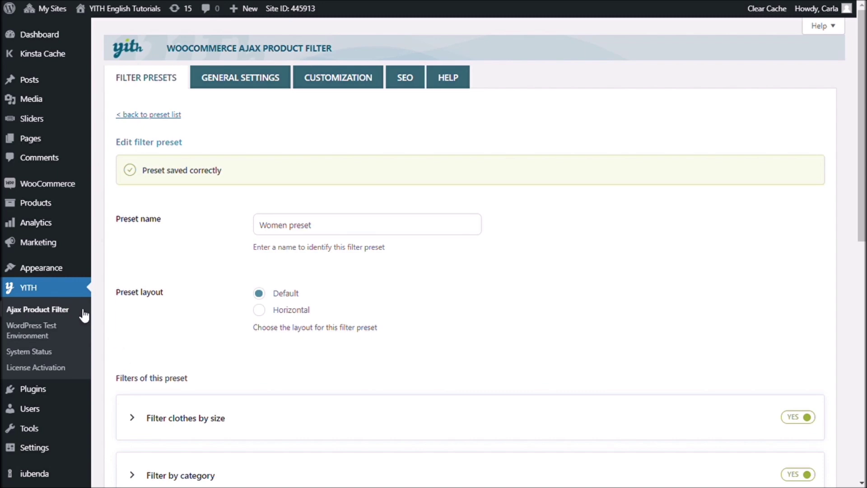
- Set the clothes-size filter to order its terms by Slug, ascending
{"action": "scroll", "coordinate": [384, 299], "scroll_direction": "down", "scroll_amount": 5}
{"action": "left_click", "coordinate": [141, 213]}
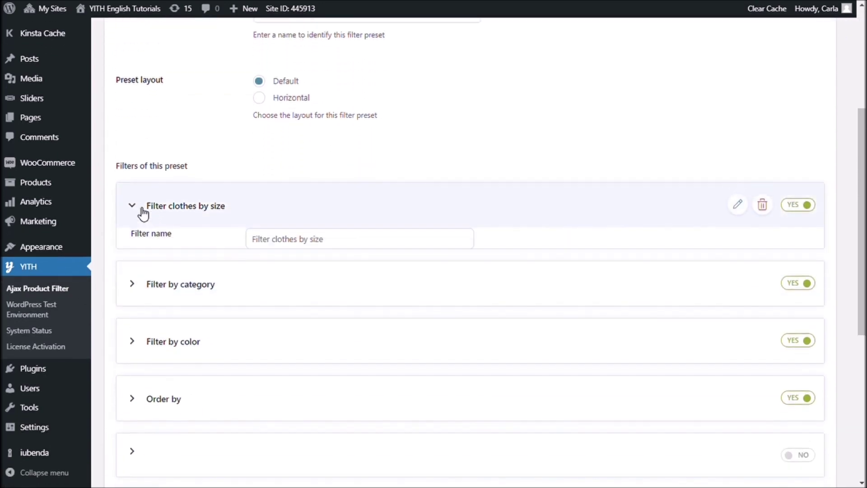
{"action": "scroll", "coordinate": [397, 316], "scroll_direction": "down", "scroll_amount": 7}
{"action": "scroll", "coordinate": [400, 307], "scroll_direction": "down", "scroll_amount": 10}
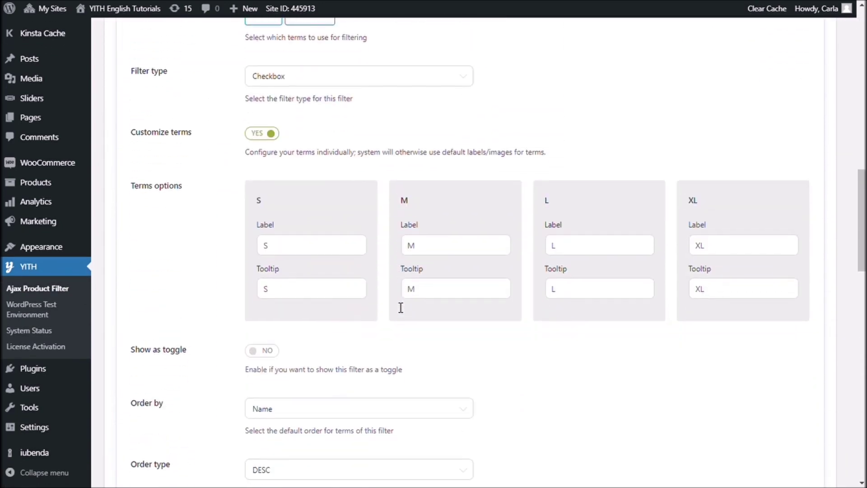
{"action": "left_click", "coordinate": [312, 221]}
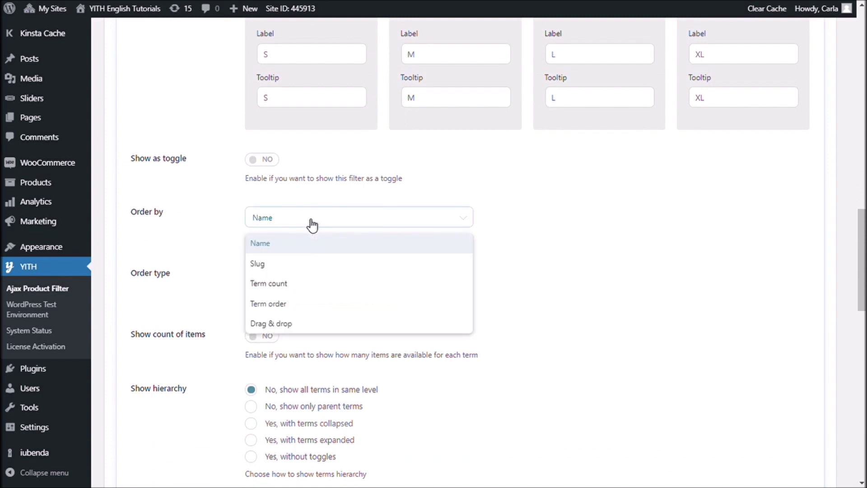
{"action": "left_click", "coordinate": [296, 264]}
{"action": "left_click", "coordinate": [362, 280]}
{"action": "left_click", "coordinate": [303, 303]}
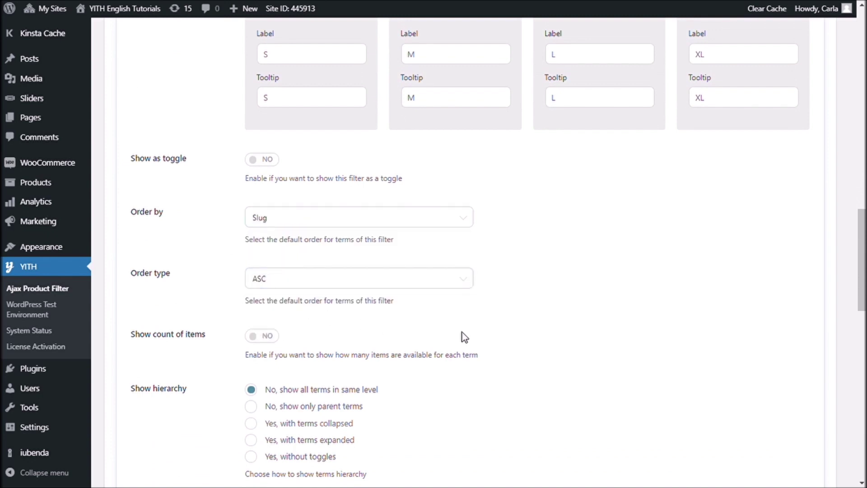
- Save the size filter and the Women preset
{"action": "scroll", "coordinate": [462, 332], "scroll_direction": "down", "scroll_amount": 10}
{"action": "left_click", "coordinate": [727, 290]}
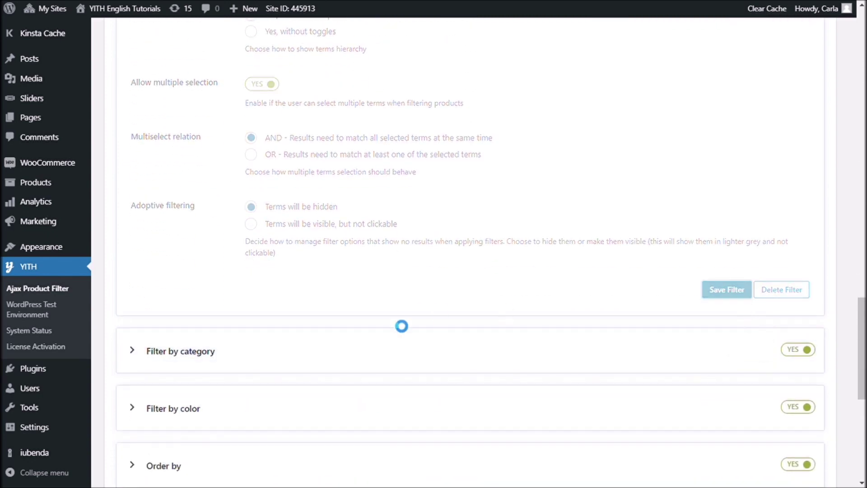
{"action": "scroll", "coordinate": [287, 351], "scroll_direction": "down", "scroll_amount": 5}
{"action": "left_click", "coordinate": [164, 410]}
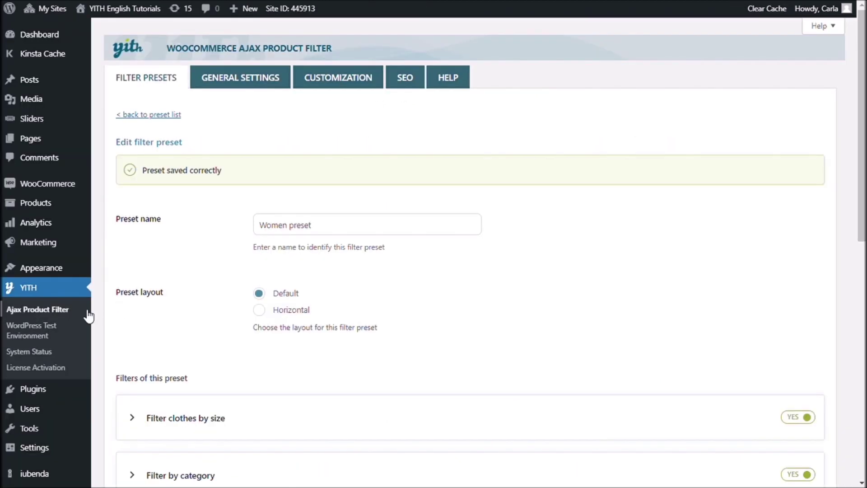
- Set the clothes-size filter to order its terms by Term count
{"action": "scroll", "coordinate": [337, 304], "scroll_direction": "down", "scroll_amount": 3}
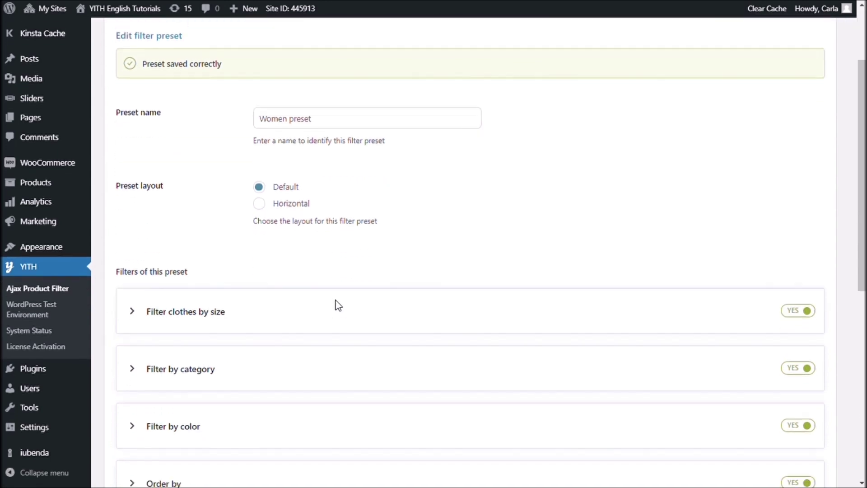
{"action": "left_click", "coordinate": [168, 317]}
{"action": "scroll", "coordinate": [271, 323], "scroll_direction": "down", "scroll_amount": 15}
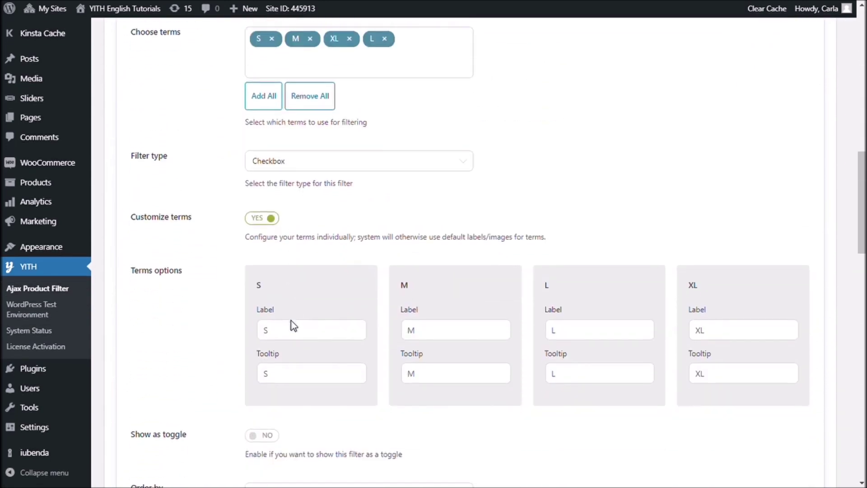
{"action": "scroll", "coordinate": [292, 320], "scroll_direction": "down", "scroll_amount": 6}
{"action": "left_click", "coordinate": [361, 224]}
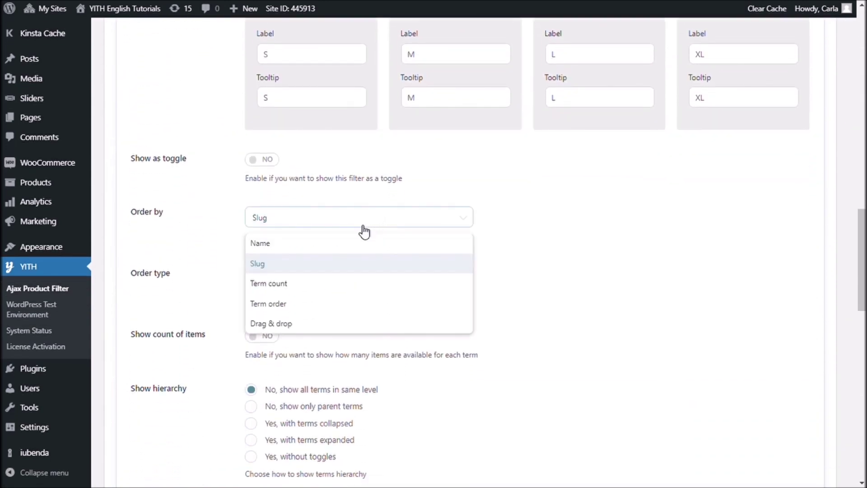
{"action": "left_click", "coordinate": [318, 287]}
- Save the size filter and the Women preset
{"action": "scroll", "coordinate": [720, 373], "scroll_direction": "down", "scroll_amount": 8}
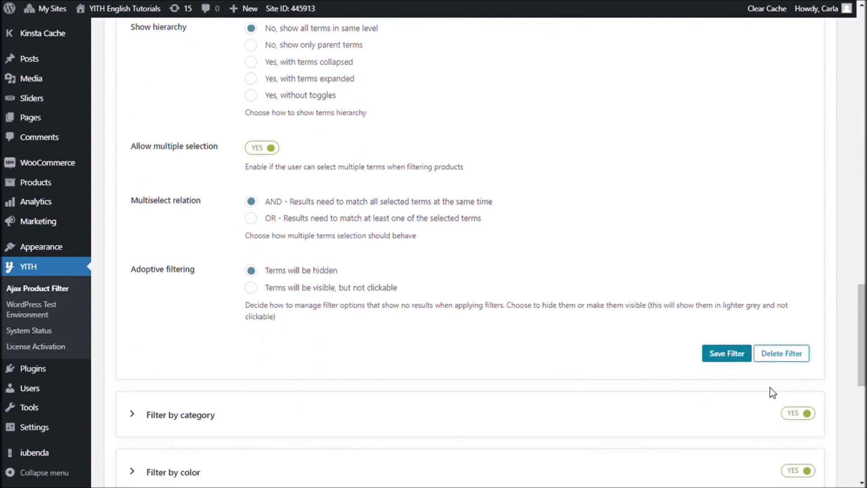
{"action": "left_click", "coordinate": [721, 356]}
{"action": "scroll", "coordinate": [234, 359], "scroll_direction": "down", "scroll_amount": 3}
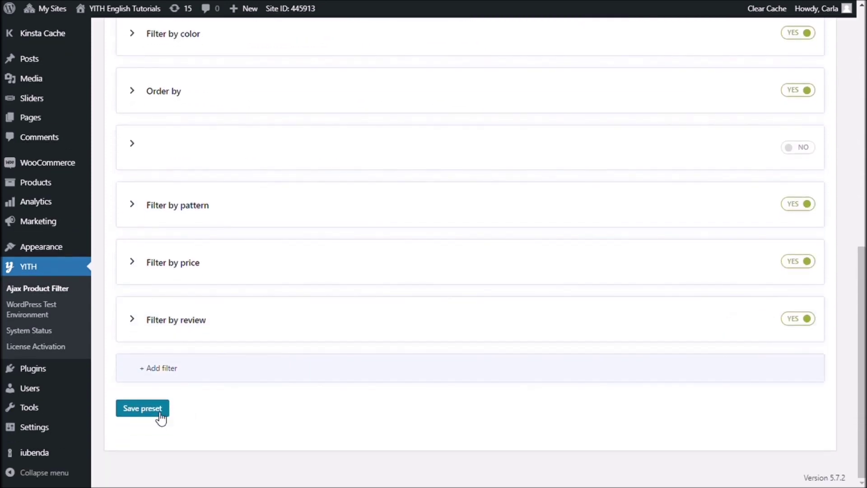
{"action": "left_click", "coordinate": [159, 411]}
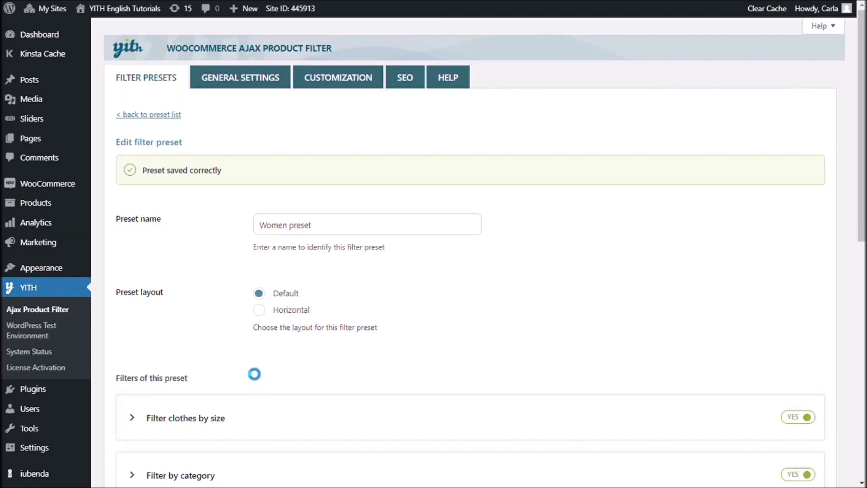
- Open the Product Size terms list under Products > Attributes to check the S, M, XL, L order
{"action": "mouse_move", "coordinate": [71, 204]}
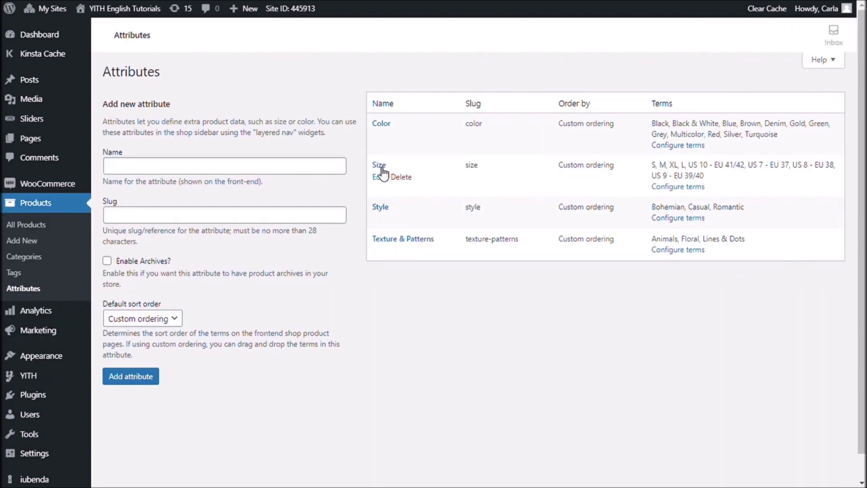
{"action": "left_click", "coordinate": [380, 165]}
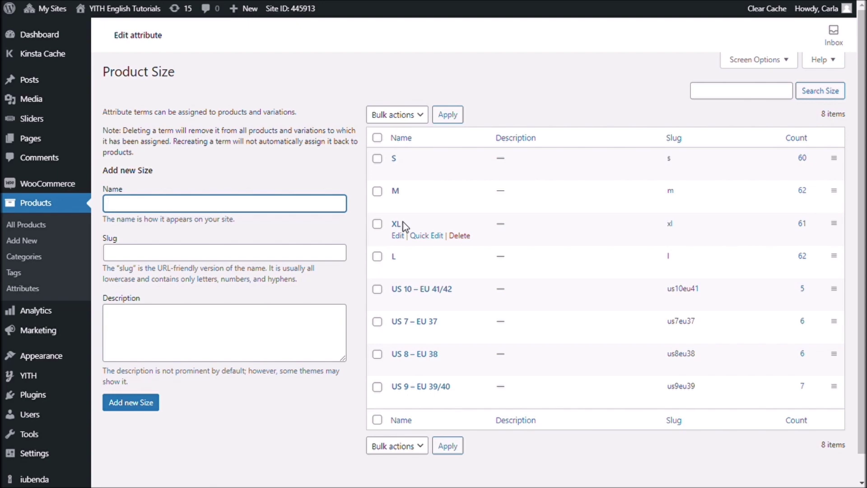
{"action": "scroll", "coordinate": [283, 321], "scroll_direction": "down", "scroll_amount": 1}
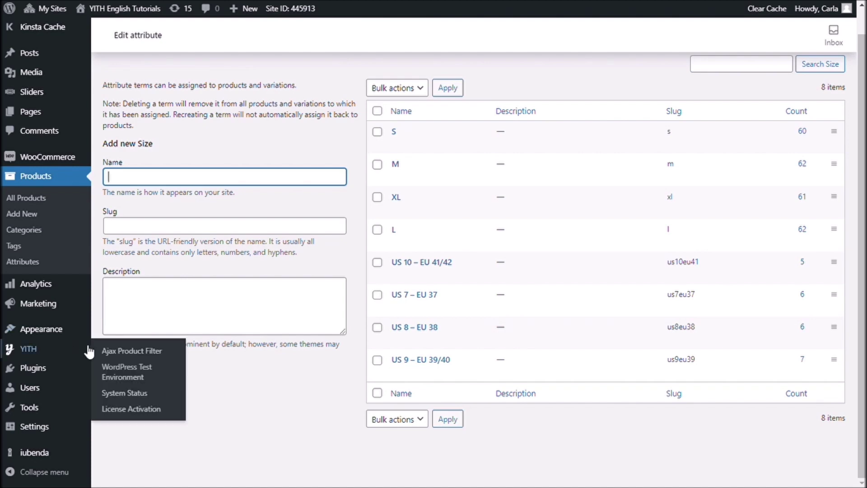
- Return to Ajax Product Filter and open the Women preset for editing
{"action": "left_click", "coordinate": [116, 351]}
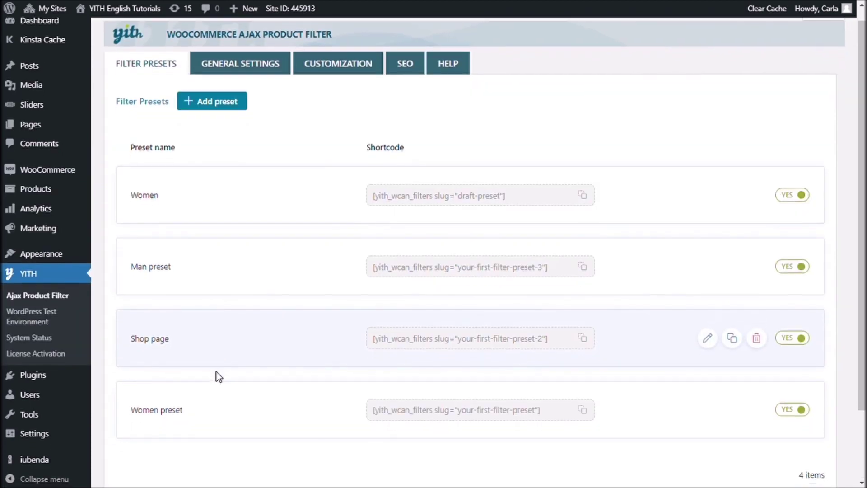
{"action": "scroll", "coordinate": [216, 372], "scroll_direction": "down", "scroll_amount": 2}
{"action": "left_click", "coordinate": [160, 329]}
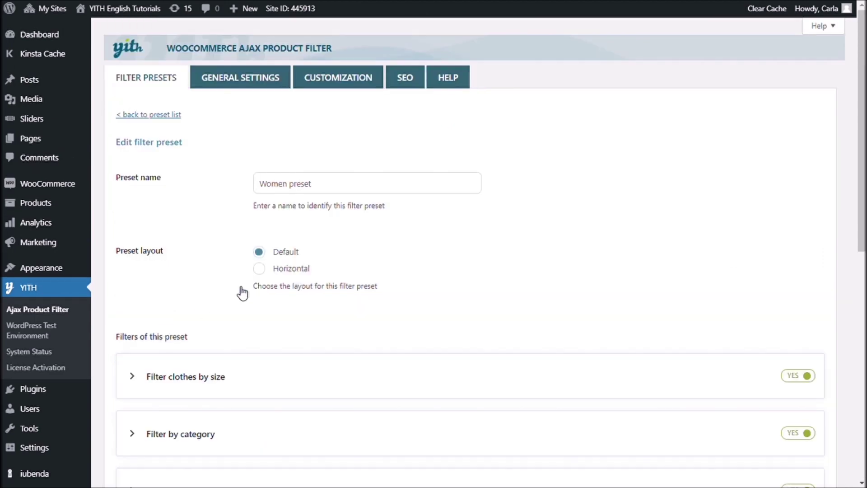
- Set the clothes-size filter's Order by to Term order
{"action": "scroll", "coordinate": [257, 310], "scroll_direction": "down", "scroll_amount": 5}
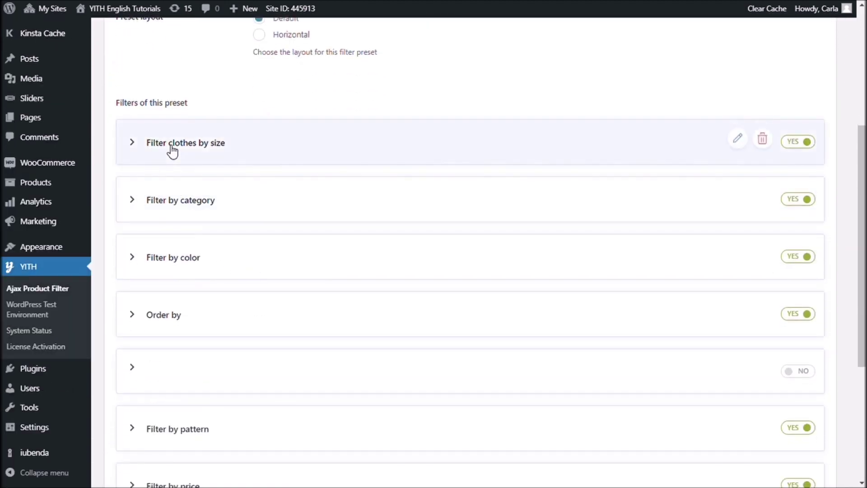
{"action": "left_click", "coordinate": [153, 147]}
{"action": "scroll", "coordinate": [321, 298], "scroll_direction": "down", "scroll_amount": 16}
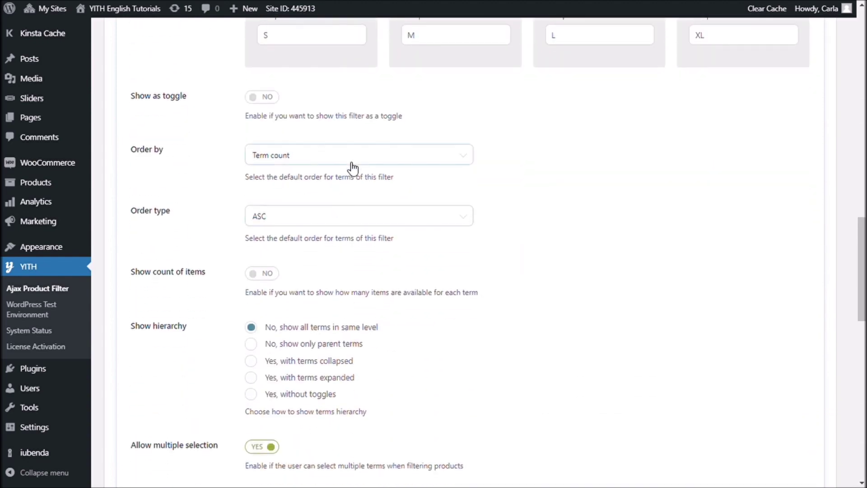
{"action": "left_click", "coordinate": [351, 163]}
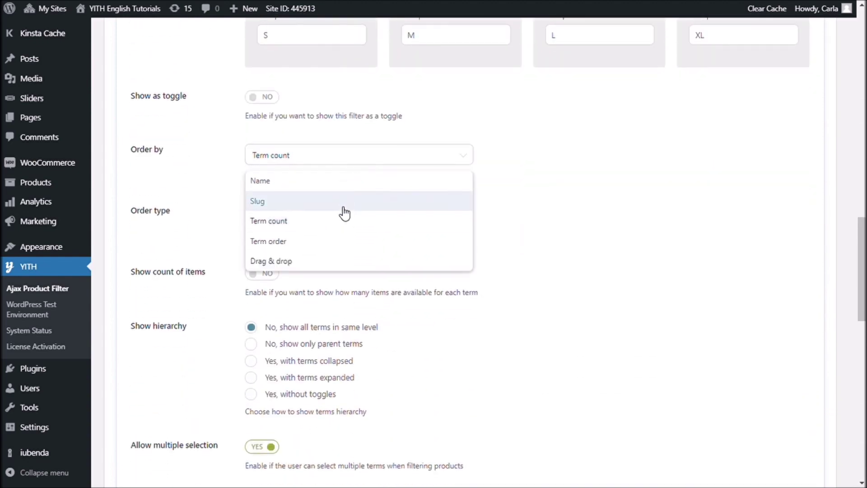
{"action": "left_click", "coordinate": [335, 241]}
- Save the size filter and the Women preset
{"action": "scroll", "coordinate": [504, 272], "scroll_direction": "down", "scroll_amount": 8}
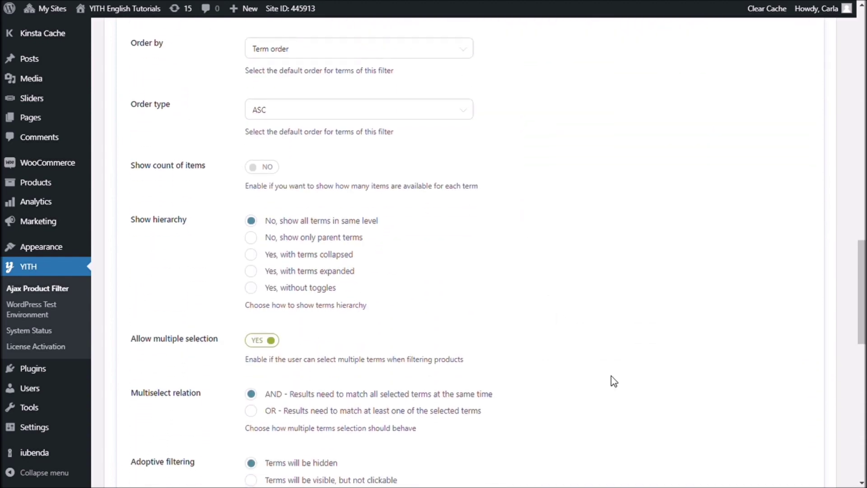
{"action": "left_click", "coordinate": [727, 291]}
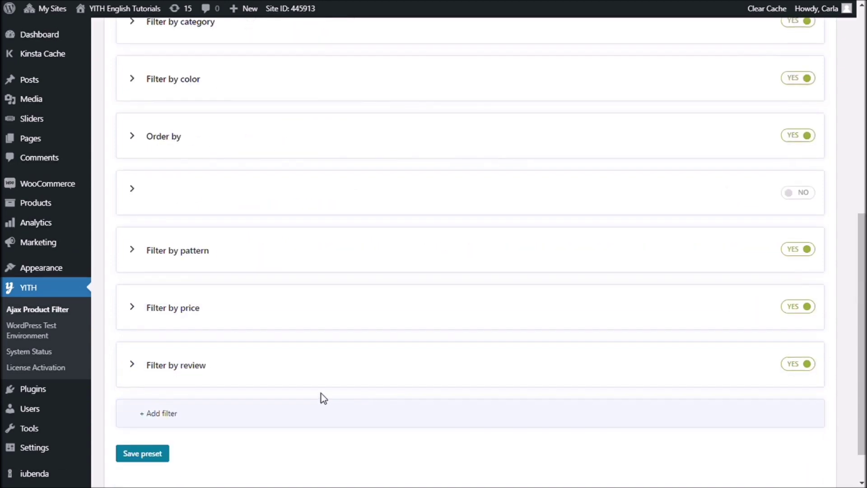
{"action": "left_click", "coordinate": [163, 454]}
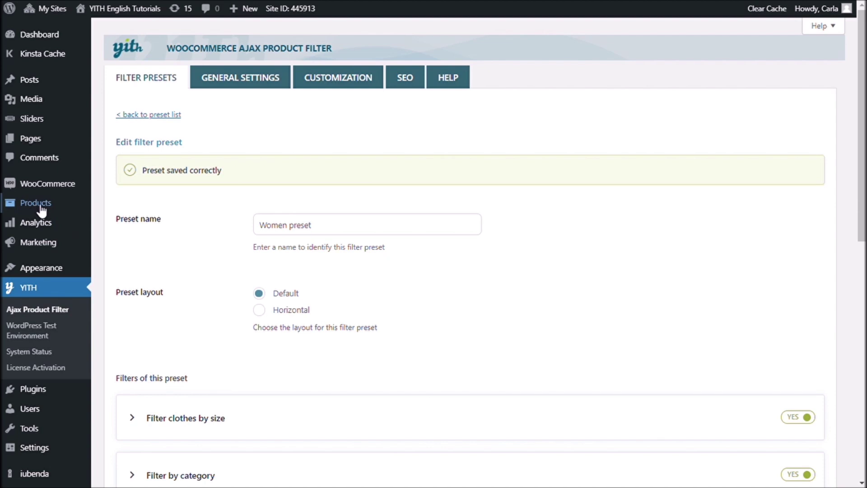
- Open the Size attribute's terms from Products > Attributes
{"action": "mouse_move", "coordinate": [36, 204]}
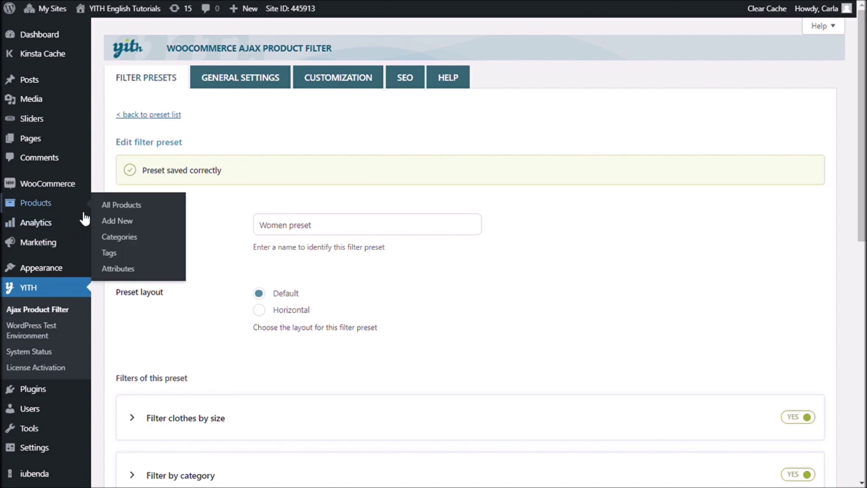
{"action": "left_click", "coordinate": [116, 266]}
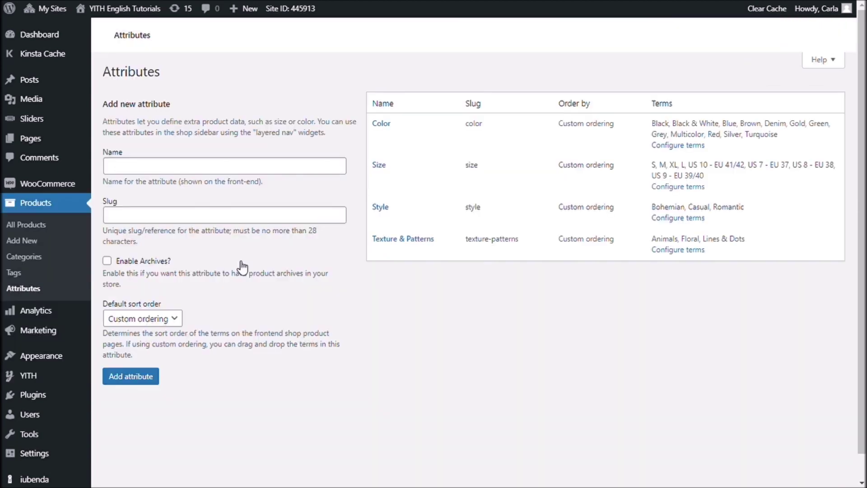
{"action": "left_click", "coordinate": [379, 165]}
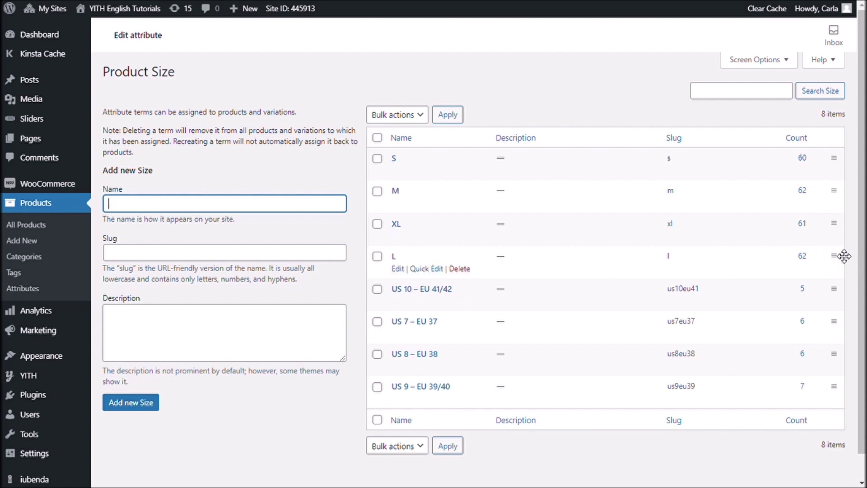
- Drag the L size term above XL so sizes read S, M, L, XL, then go to Product Tags
{"action": "left_click_drag", "start_coordinate": [839, 259], "coordinate": [841, 224]}
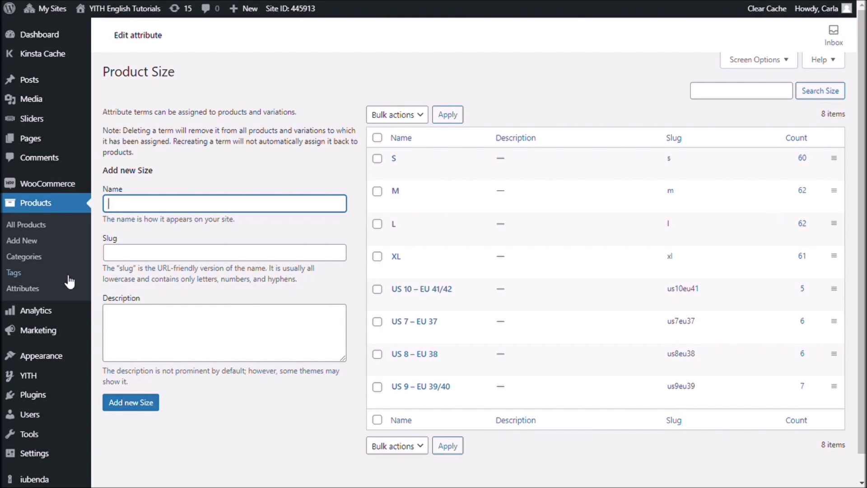
{"action": "left_click", "coordinate": [30, 277]}
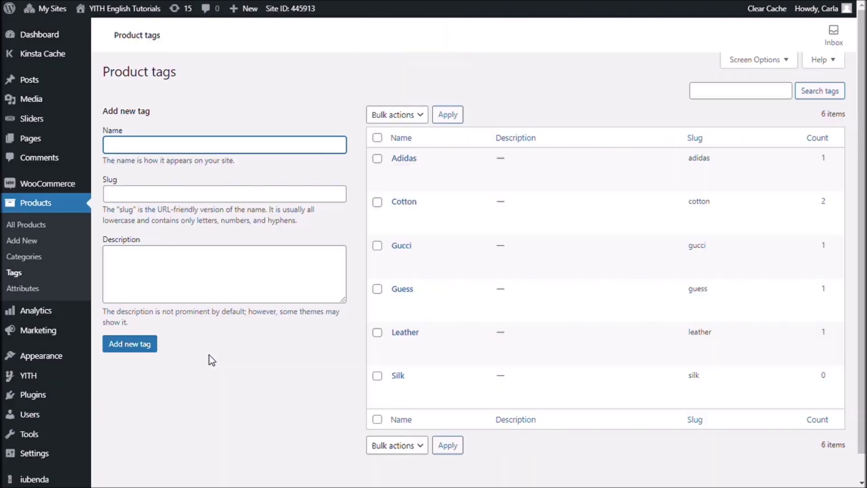
- Open the Women preset and set the size filter's Order by to Drag & drop
{"action": "left_click", "coordinate": [120, 379]}
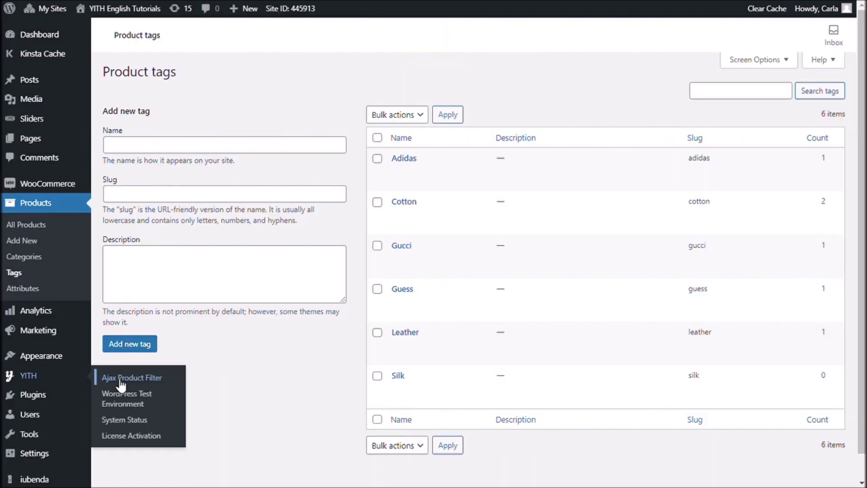
{"action": "scroll", "coordinate": [121, 385], "scroll_direction": "down", "scroll_amount": 2}
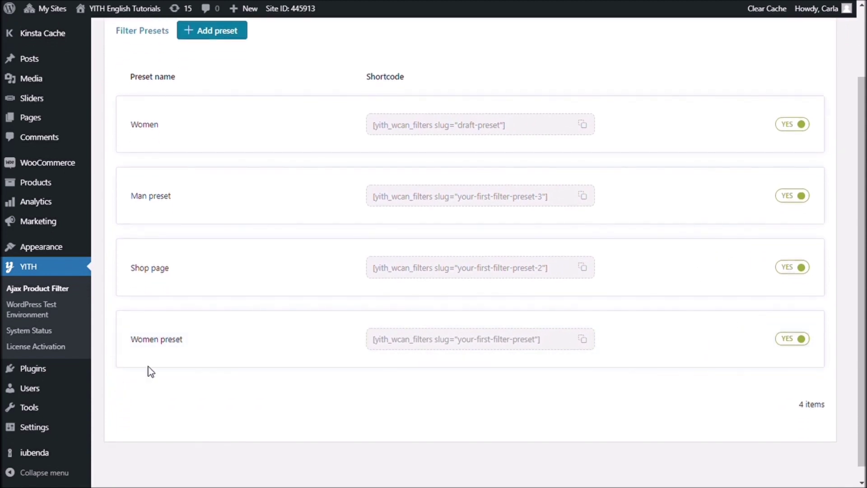
{"action": "left_click", "coordinate": [174, 345]}
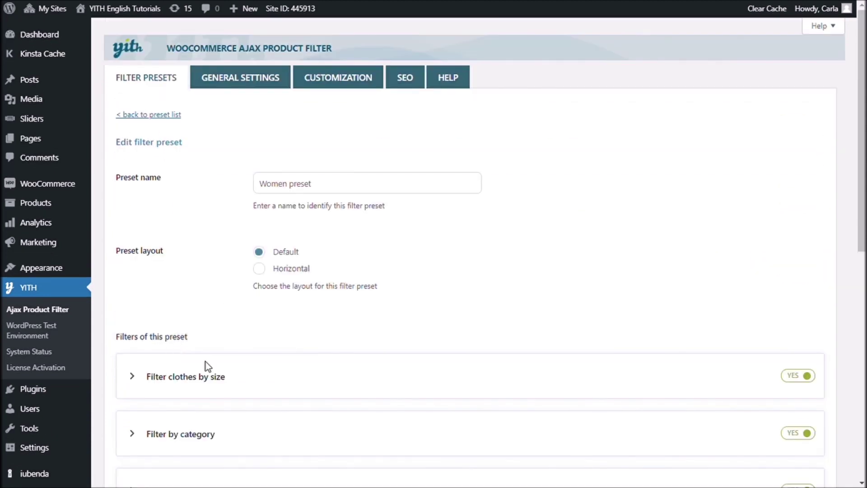
{"action": "left_click", "coordinate": [188, 370]}
{"action": "scroll", "coordinate": [188, 367], "scroll_direction": "down", "scroll_amount": 4}
{"action": "scroll", "coordinate": [189, 359], "scroll_direction": "down", "scroll_amount": 12}
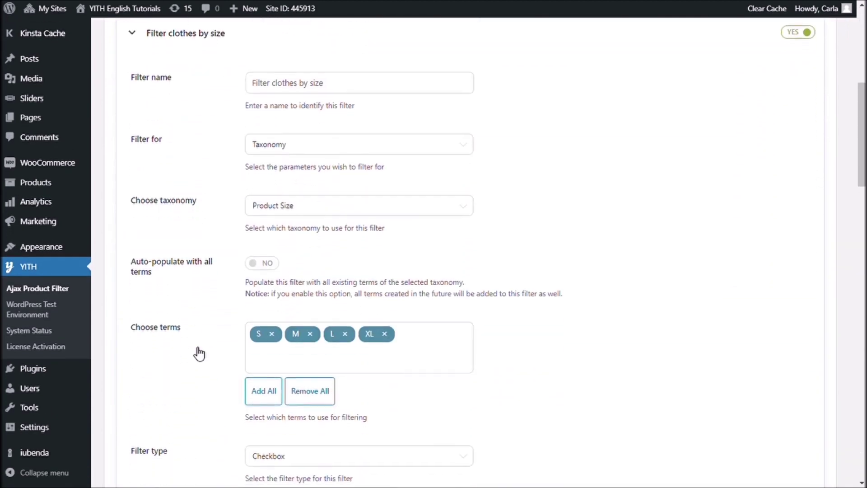
{"action": "left_click", "coordinate": [366, 246]}
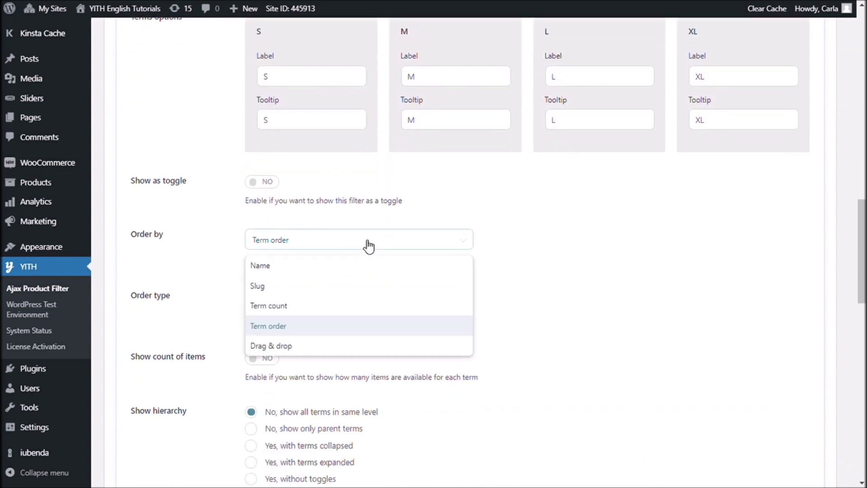
{"action": "left_click", "coordinate": [304, 348]}
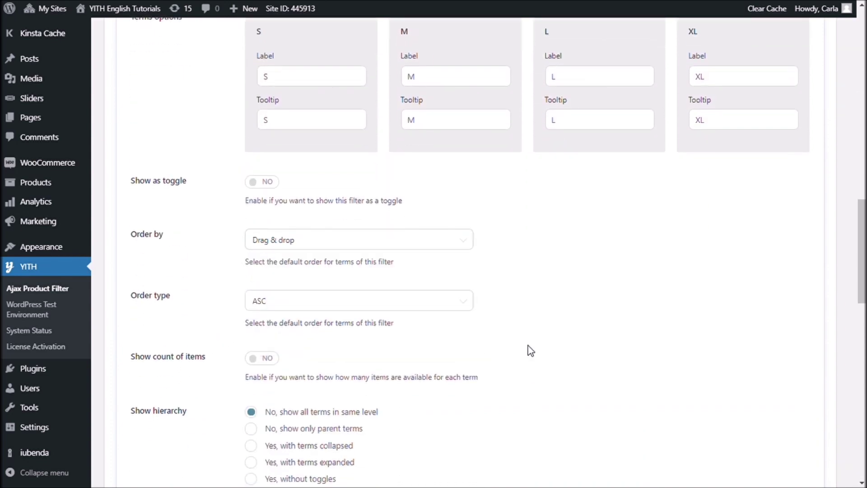
- Drag XL to the front and S further along, then save the filter and preset
{"action": "scroll", "coordinate": [531, 350], "scroll_direction": "up", "scroll_amount": 3}
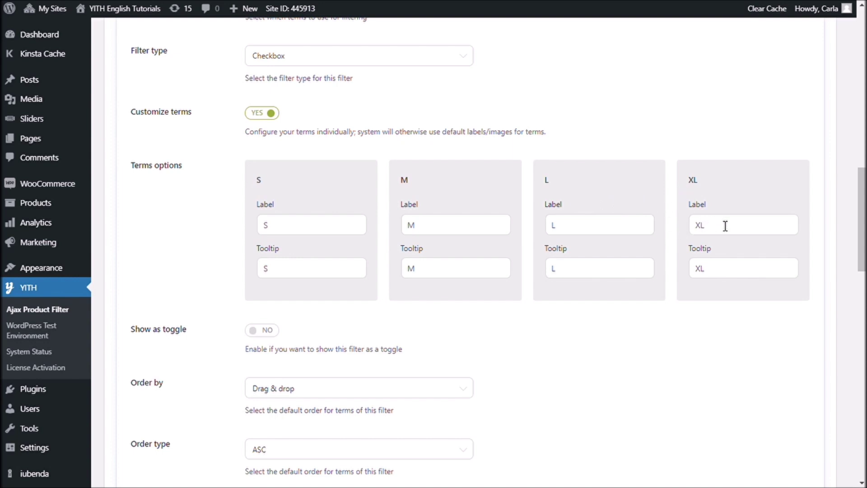
{"action": "left_click_drag", "start_coordinate": [780, 183], "coordinate": [300, 174]}
{"action": "left_click_drag", "start_coordinate": [416, 188], "coordinate": [776, 181]}
{"action": "scroll", "coordinate": [581, 344], "scroll_direction": "down", "scroll_amount": 10}
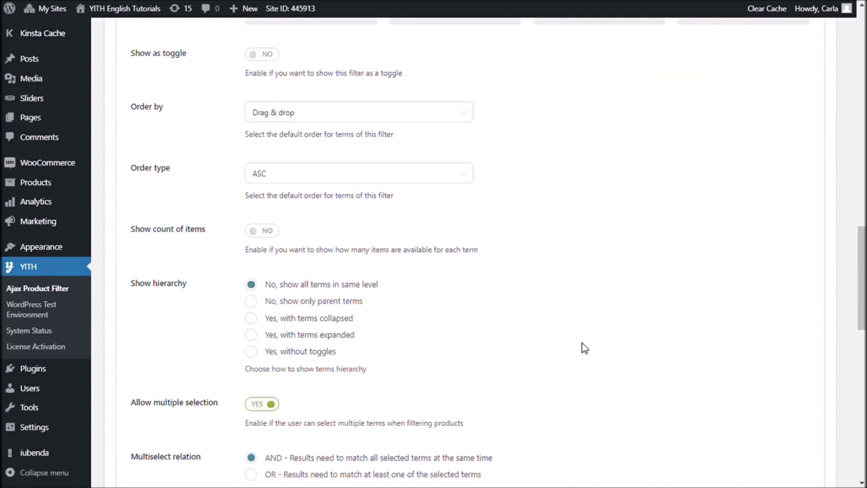
{"action": "left_click", "coordinate": [724, 356]}
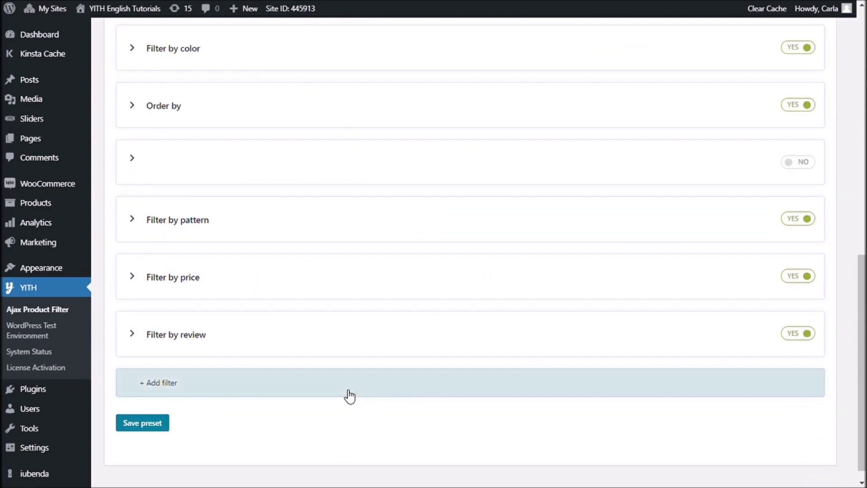
{"action": "left_click", "coordinate": [160, 410]}
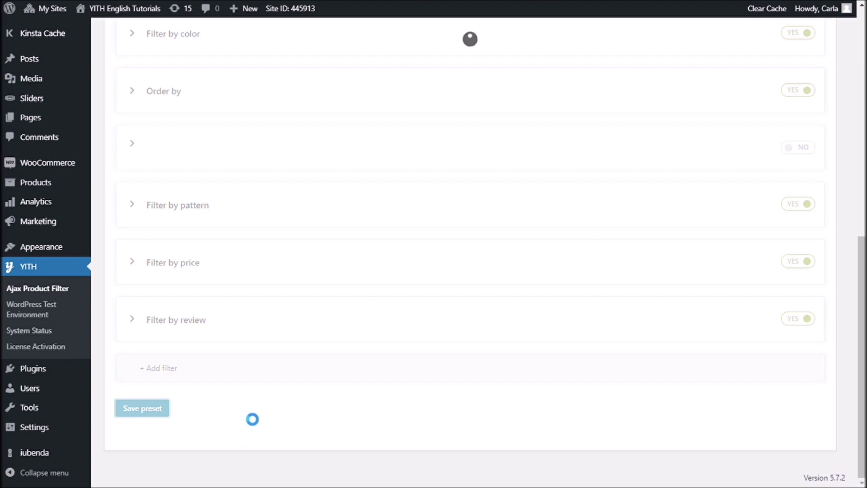